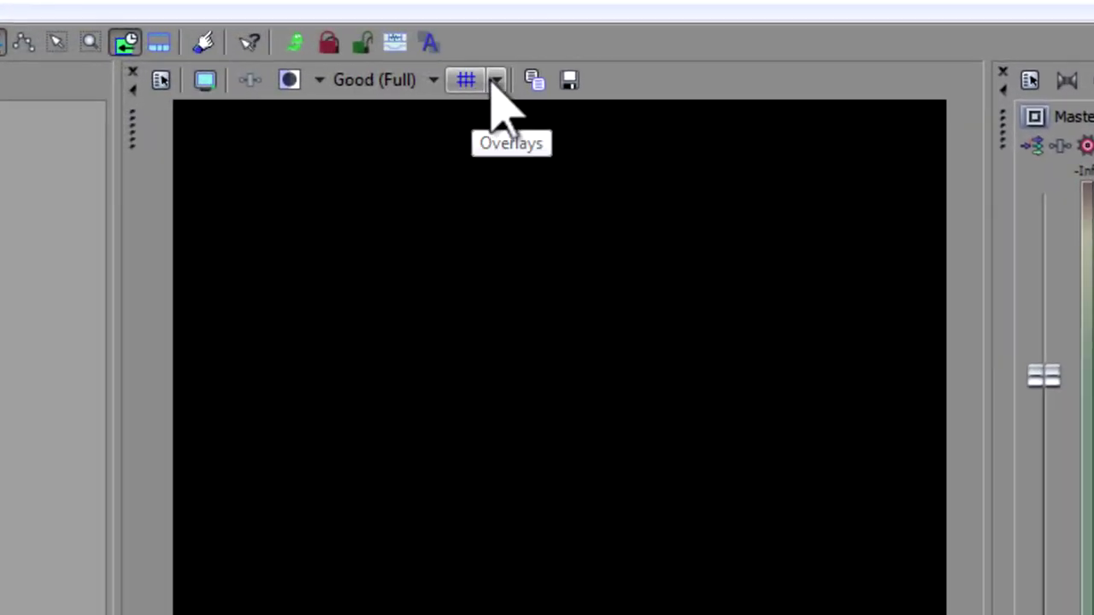
# Turn on the Closed Captioning CC1 (Primary) preview overlay and move the playhead to 00:00:01;23
pyautogui.click(561, 75)
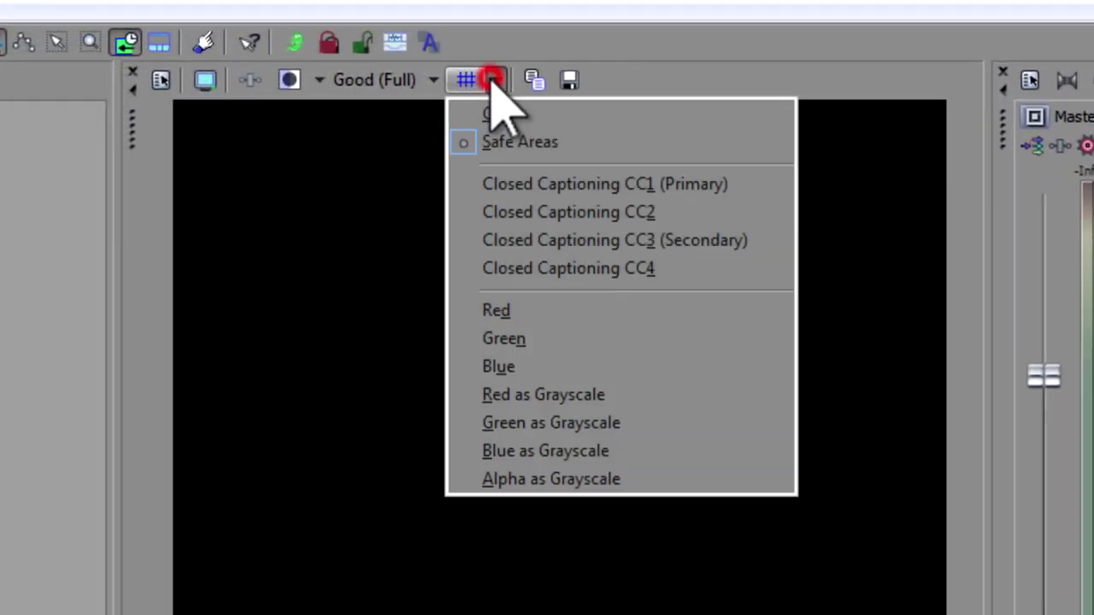
pyautogui.click(502, 181)
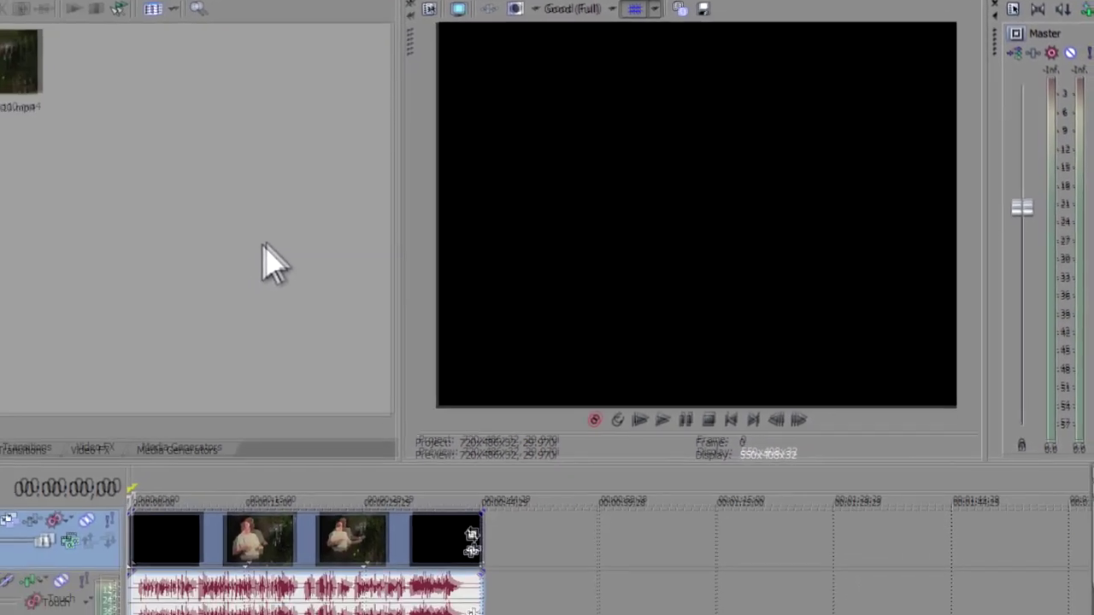
pyautogui.scroll(5, 408, 502)
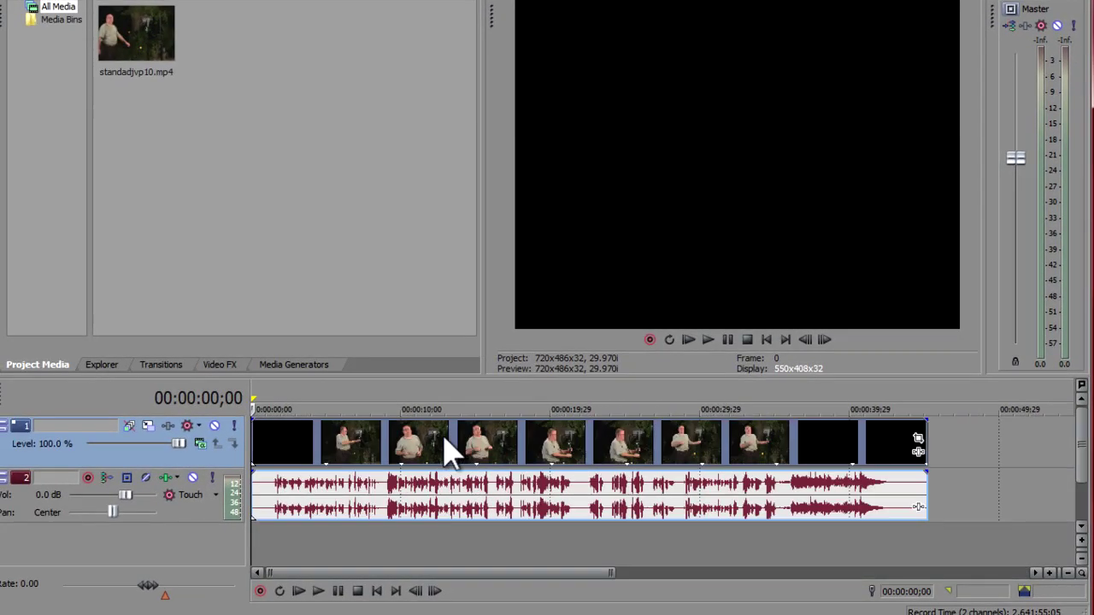
pyautogui.click(305, 398)
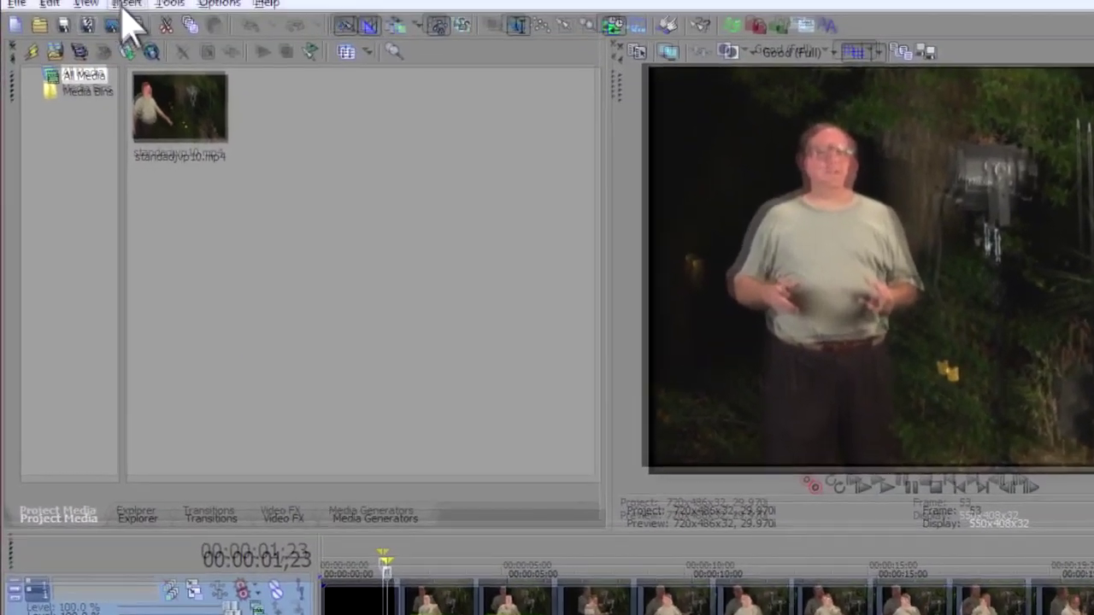
# Insert a 608CC1 command marker at 00:00:01;23 with the comment 'This is a caption'
pyautogui.click(143, 32)
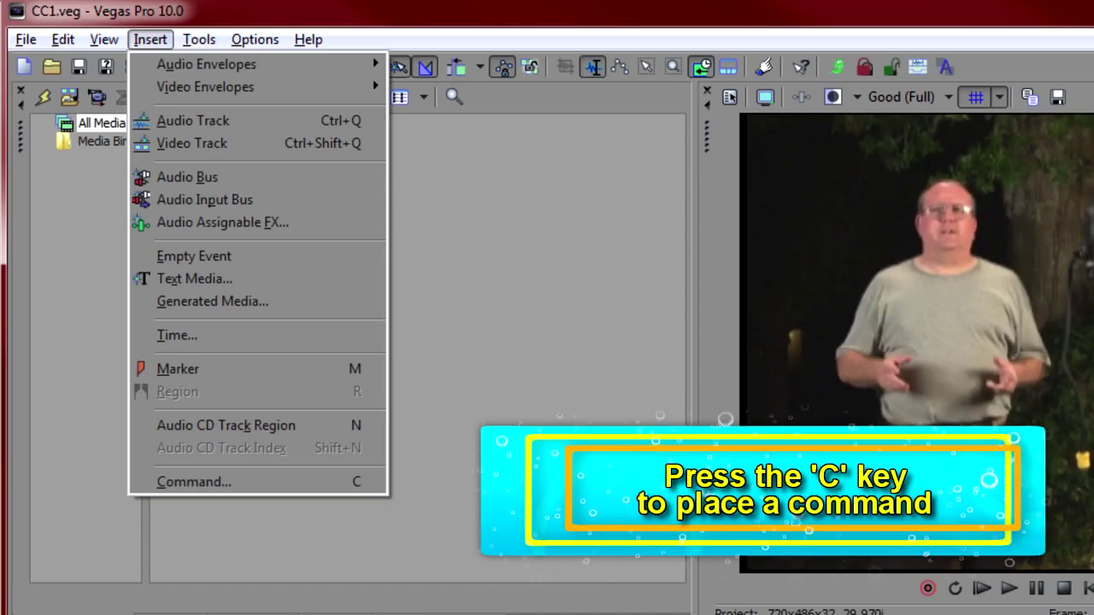
pyautogui.press('c')
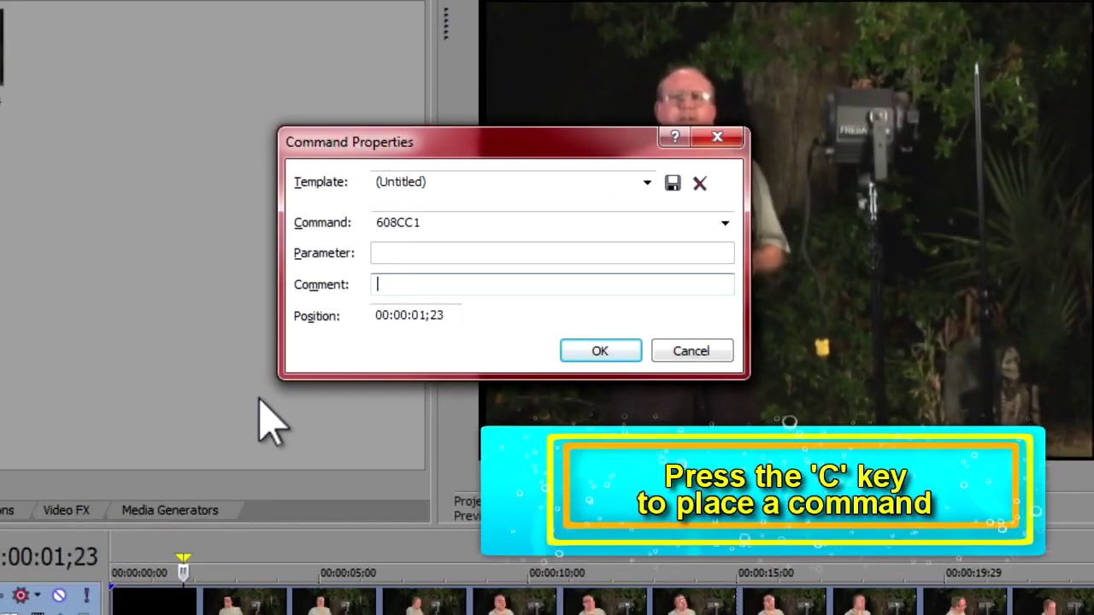
pyautogui.click(724, 222)
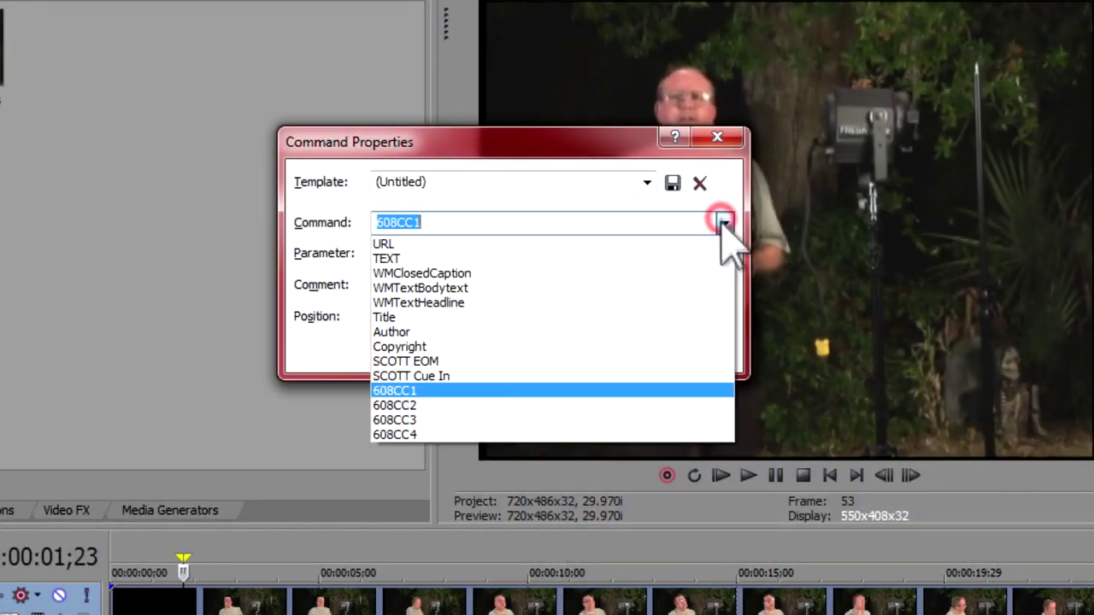
pyautogui.click(726, 389)
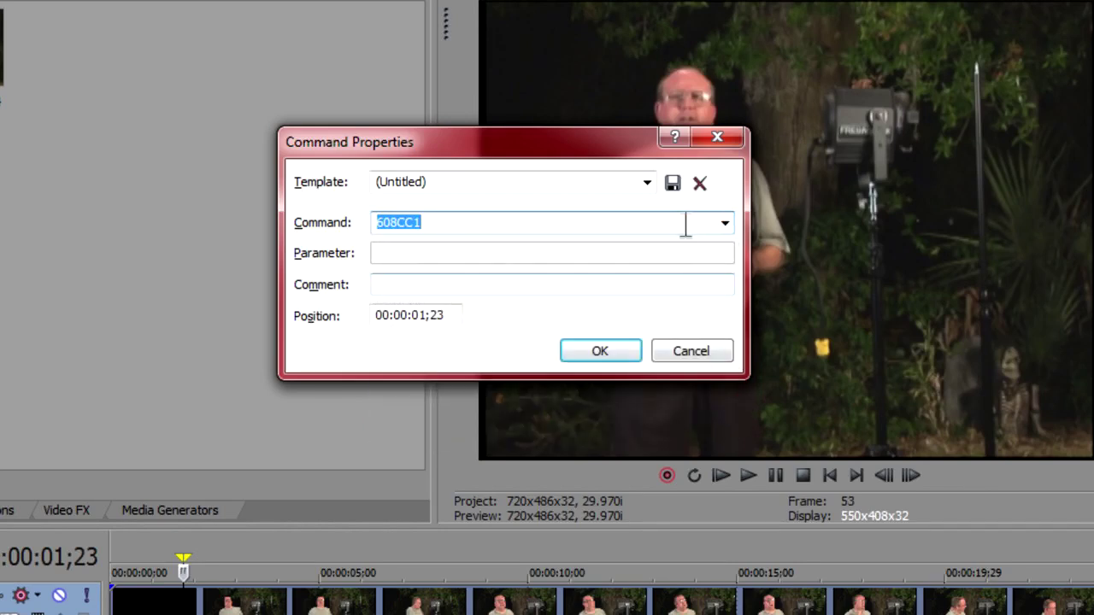
pyautogui.click(422, 284)
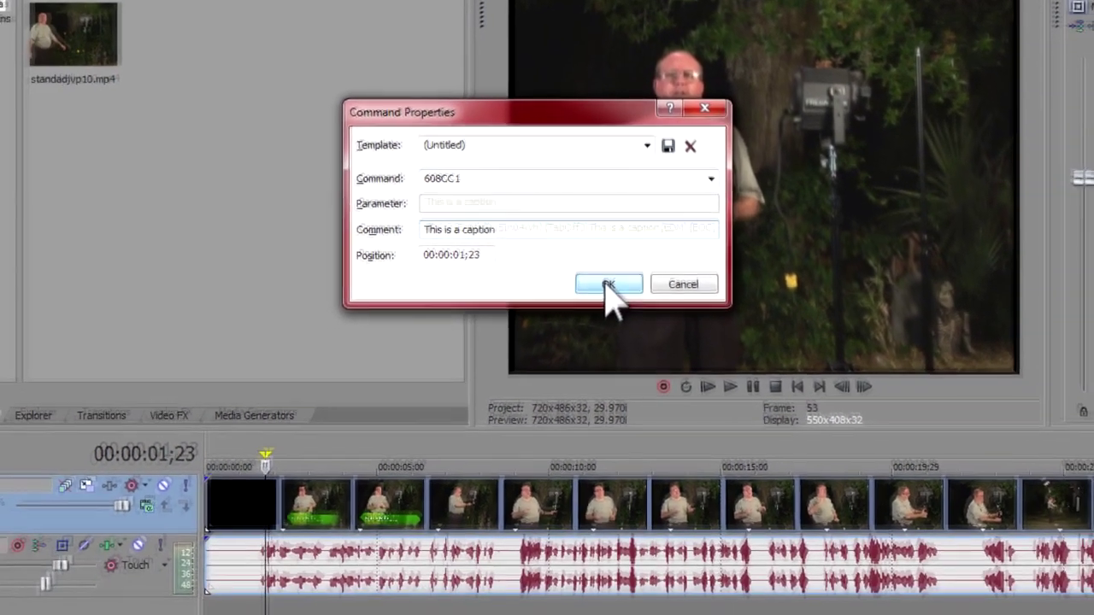
pyautogui.click(600, 352)
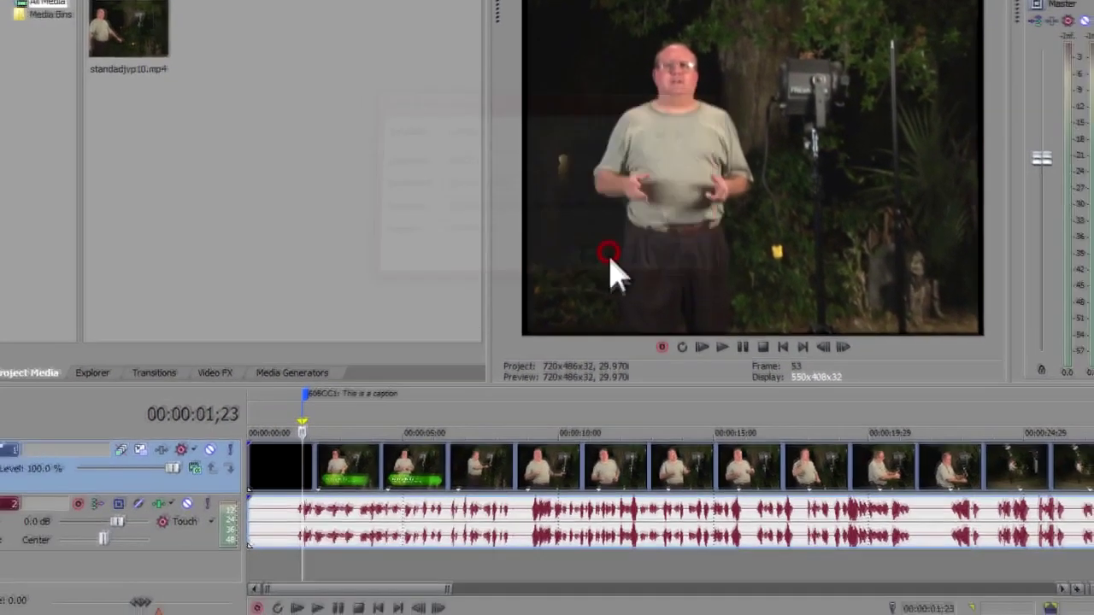
# Play from just before the marker, keep its command as 608CC1, and check the preview overlays
pyautogui.moveTo(321, 408); pyautogui.dragTo(315, 407)
pyautogui.press('space')
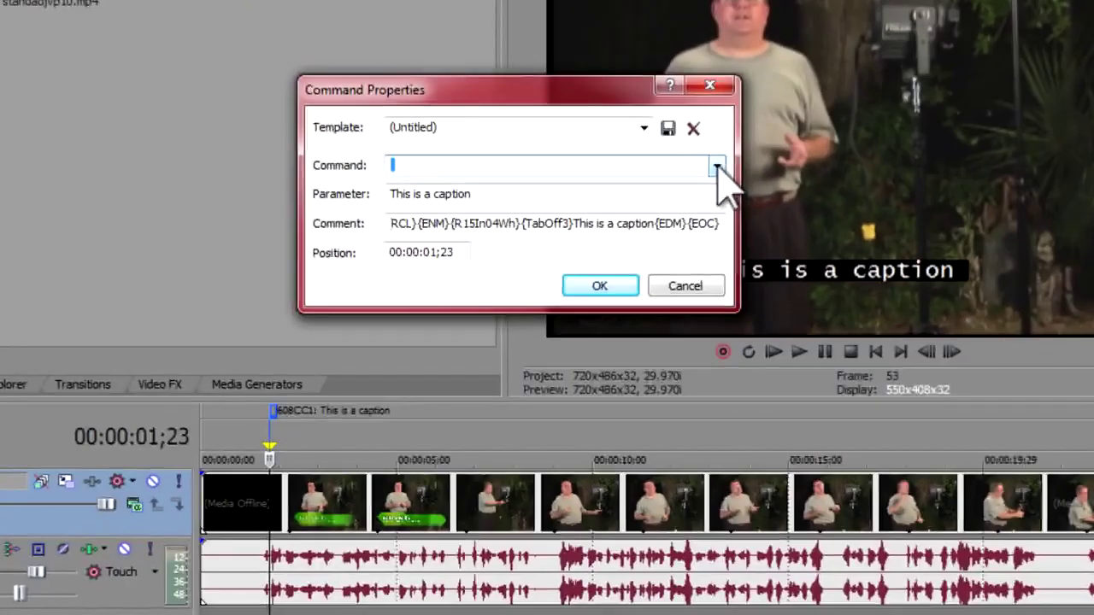
pyautogui.click(650, 236)
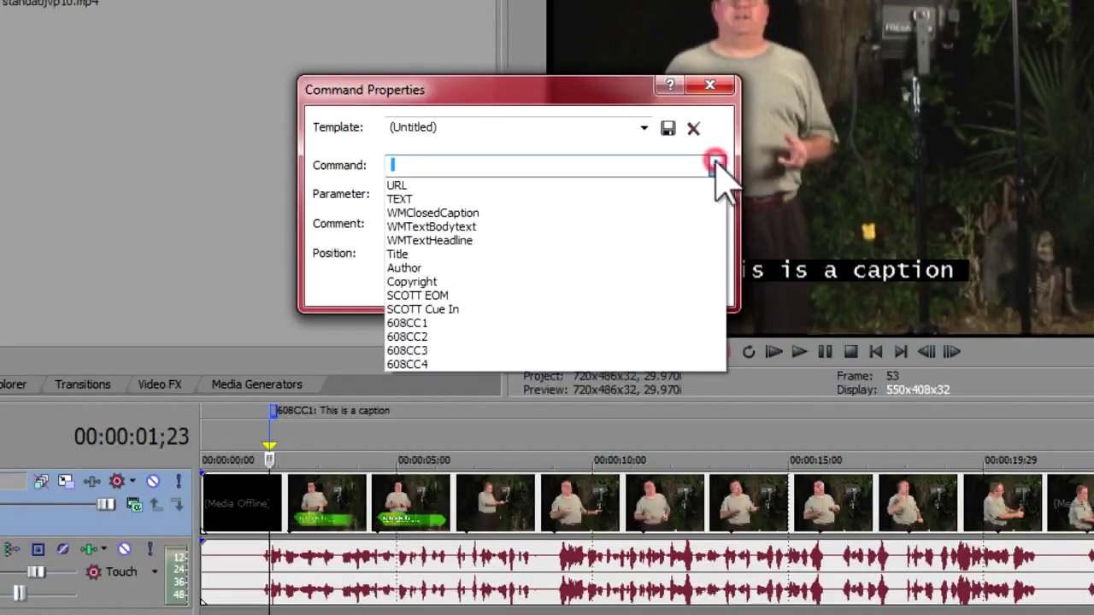
pyautogui.click(703, 323)
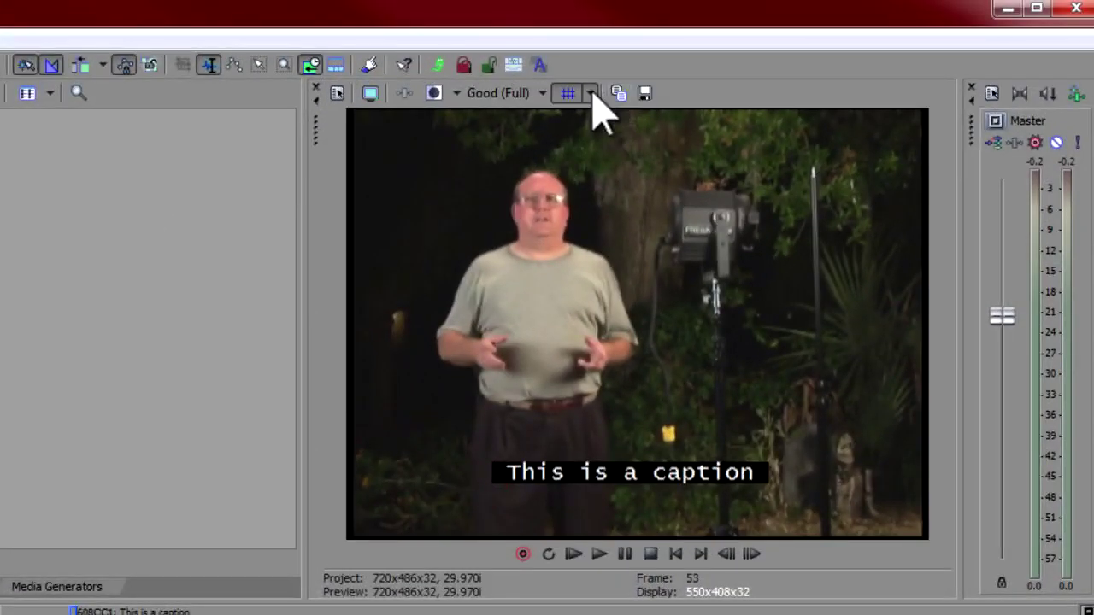
pyautogui.click(601, 85)
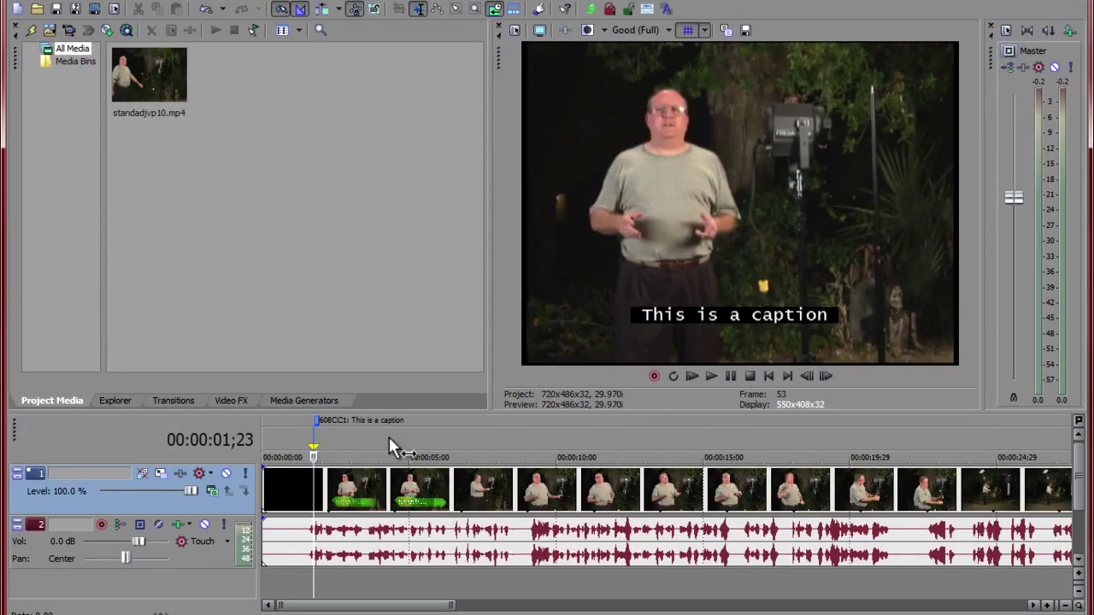
# Cancel a new command at 00:00:04;10, delete the 'This is a caption' marker, and go to 00:00:01;10
pyautogui.click(390, 440)
pyautogui.press('c')
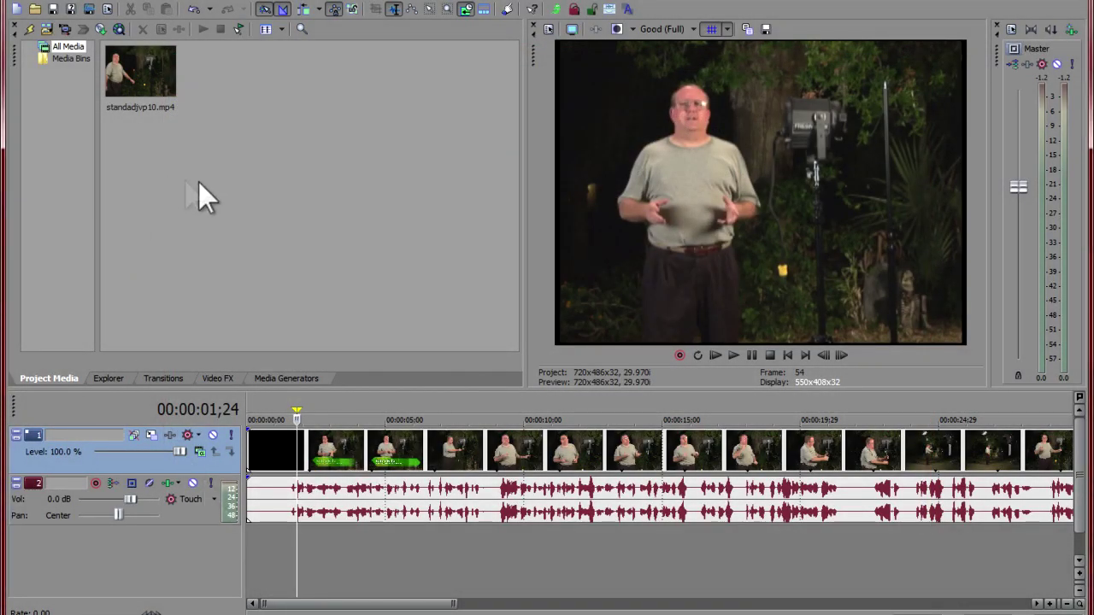
pyautogui.click(283, 412)
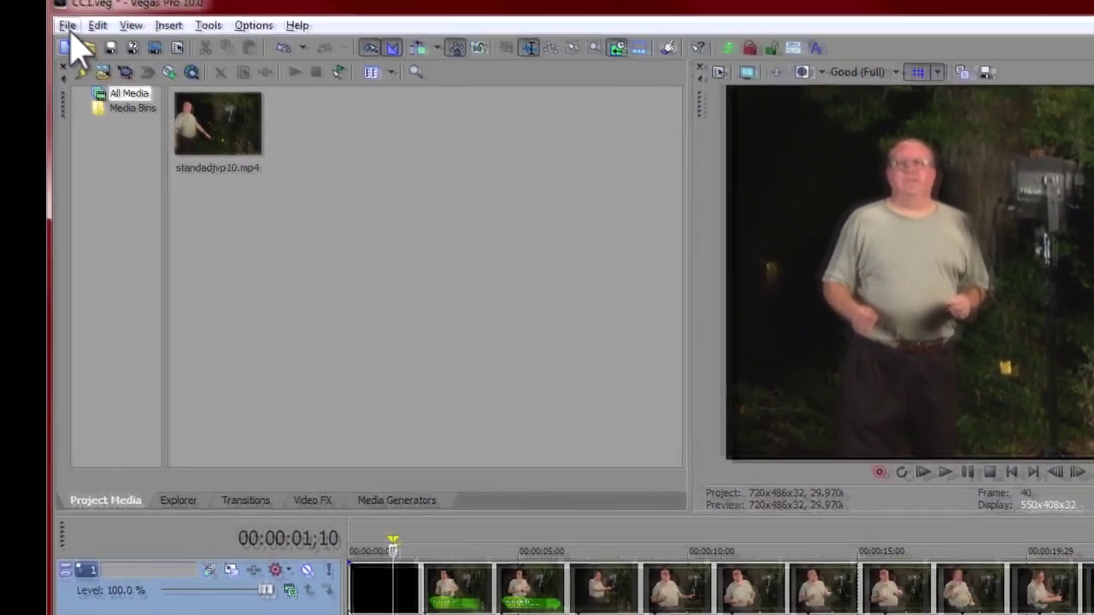
# Import standadjCC.txt as a Transcript (*.txt) closed-caption file, adding ten 608CC1 markers
pyautogui.click(18, 0)
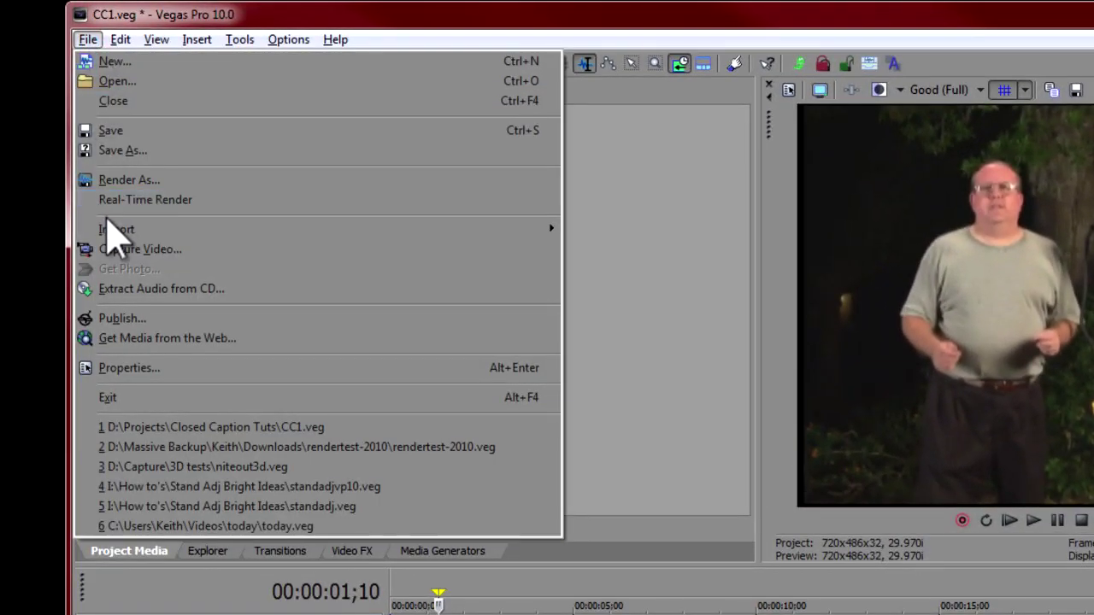
pyautogui.click(104, 225)
pyautogui.click(674, 311)
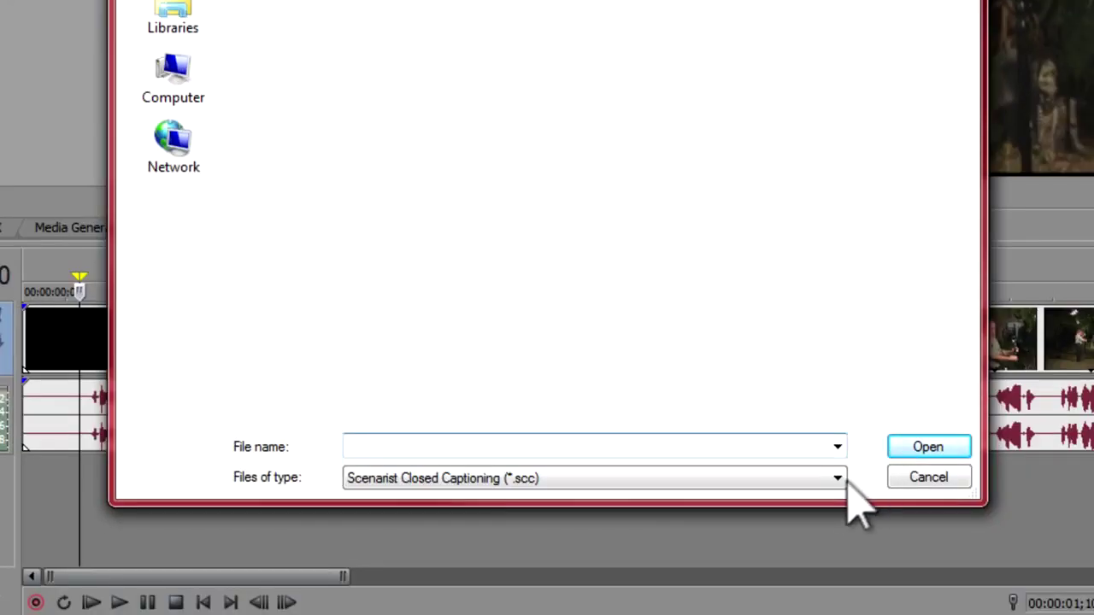
pyautogui.click(838, 479)
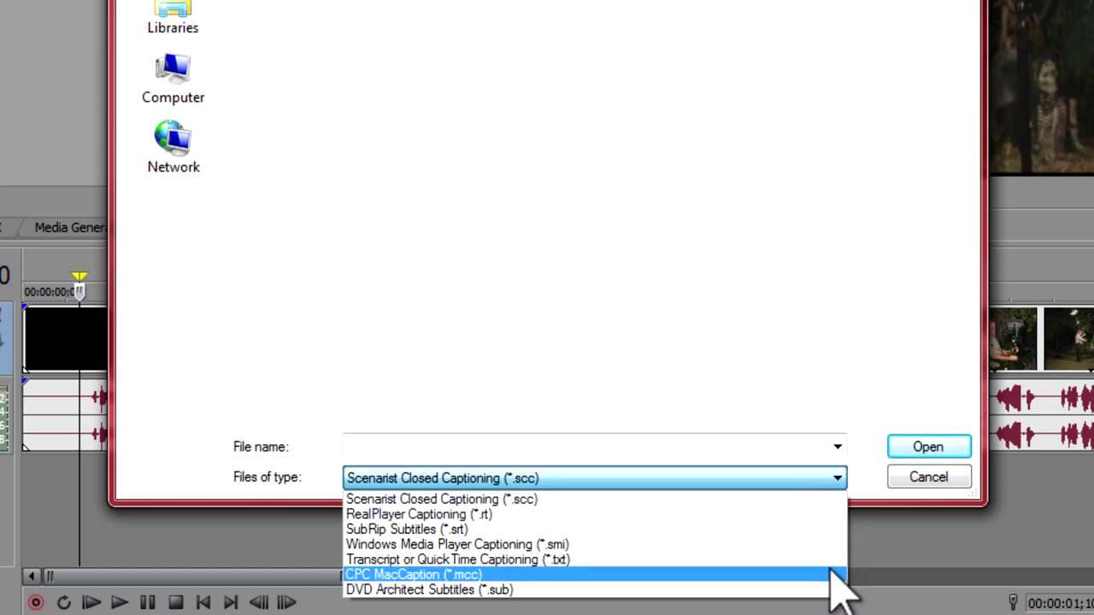
pyautogui.click(833, 560)
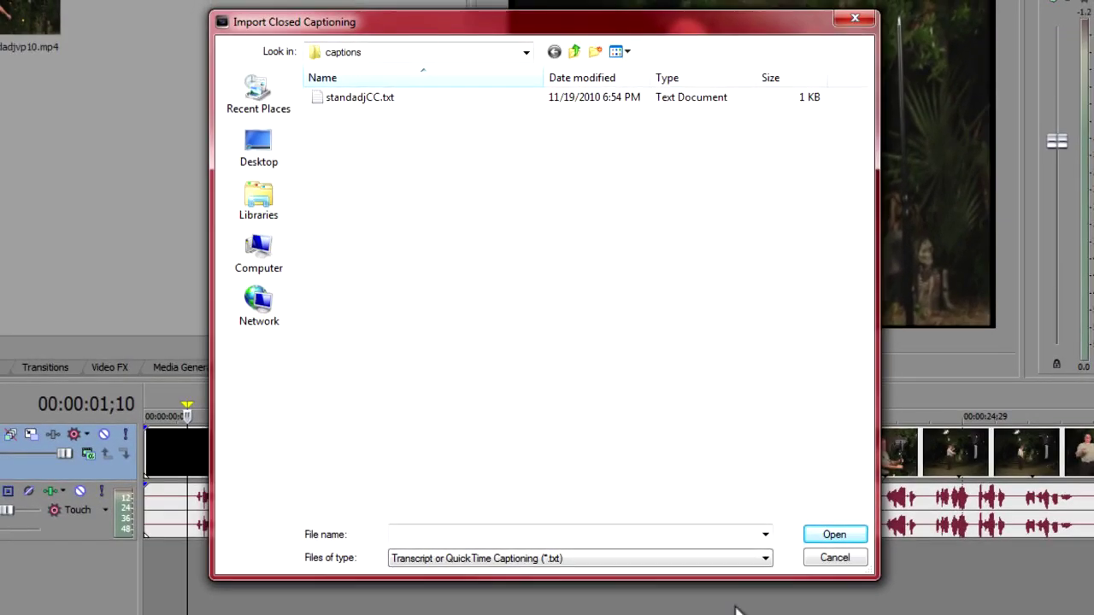
pyautogui.click(327, 120)
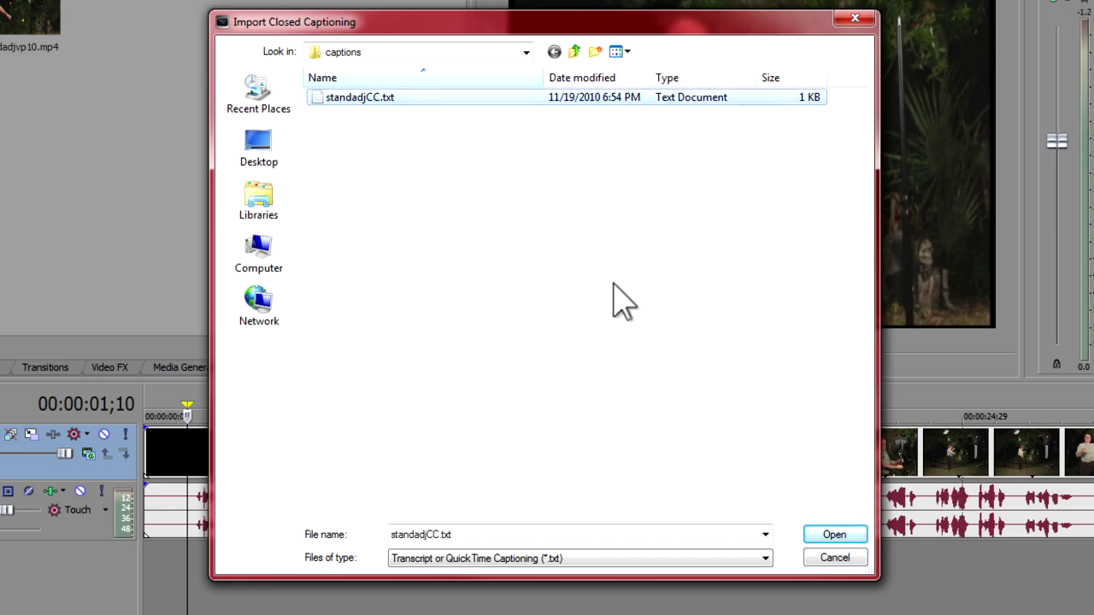
pyautogui.click(816, 533)
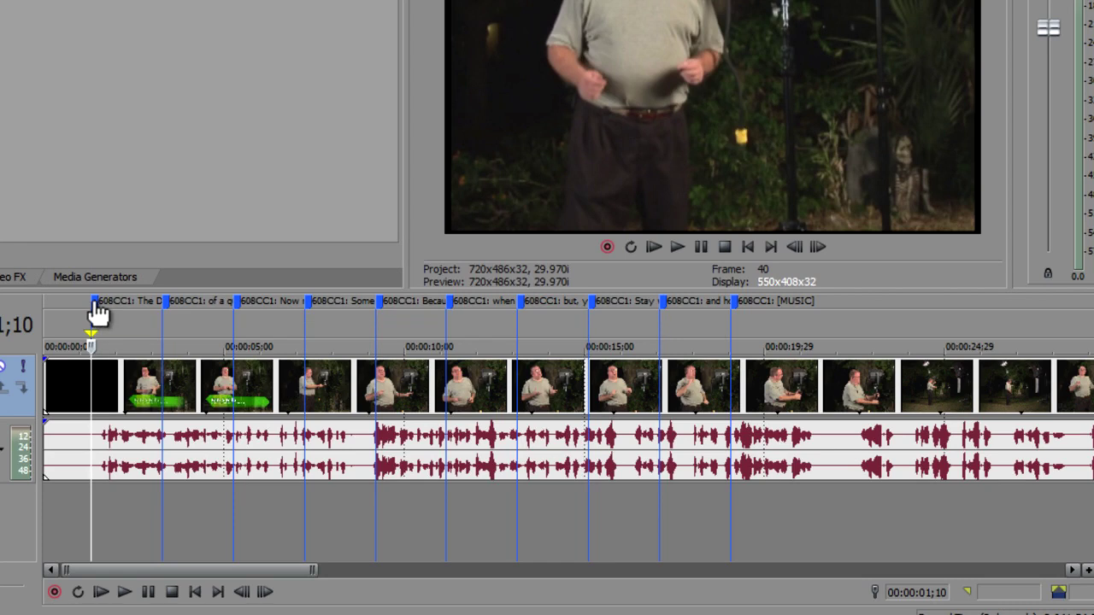
# Drag the selected caption markers right so the first lines up with the clip's end near 00:00:44;29
pyautogui.click(95, 302)
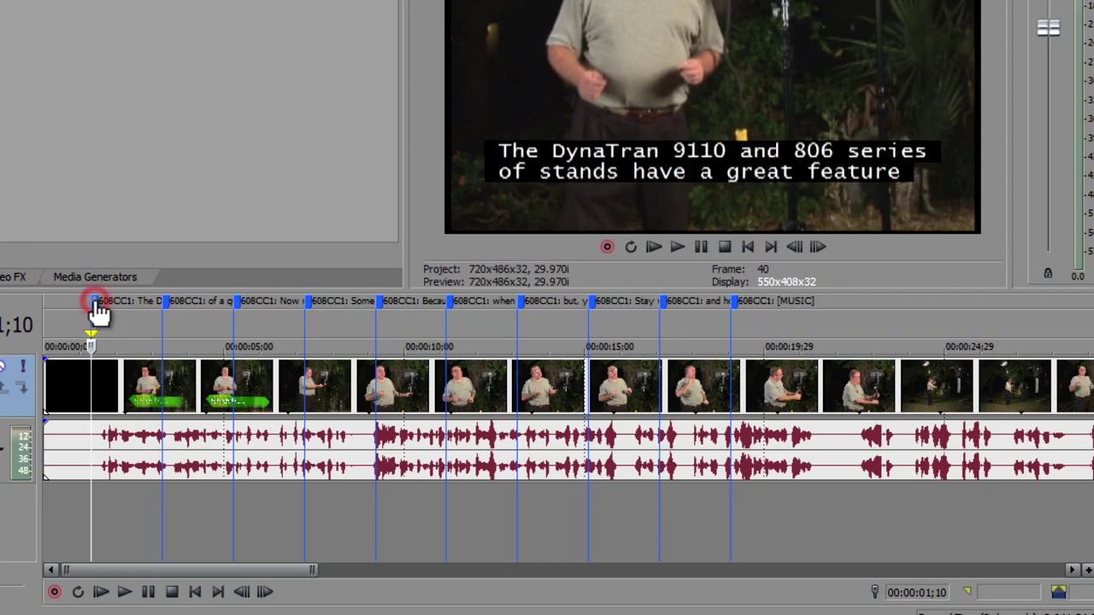
pyautogui.click(734, 303)
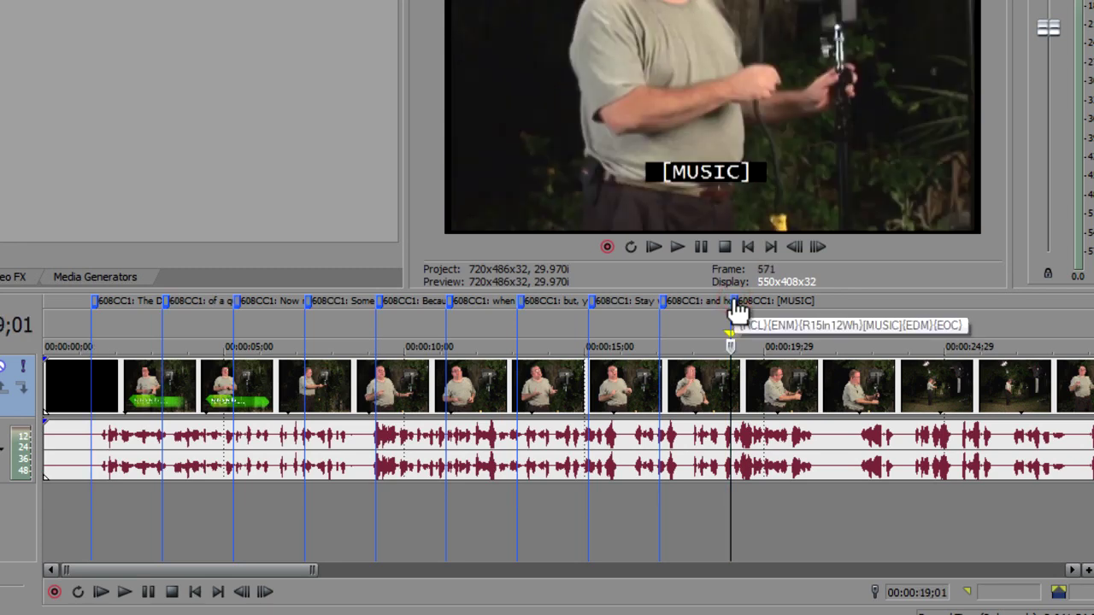
pyautogui.click(734, 302)
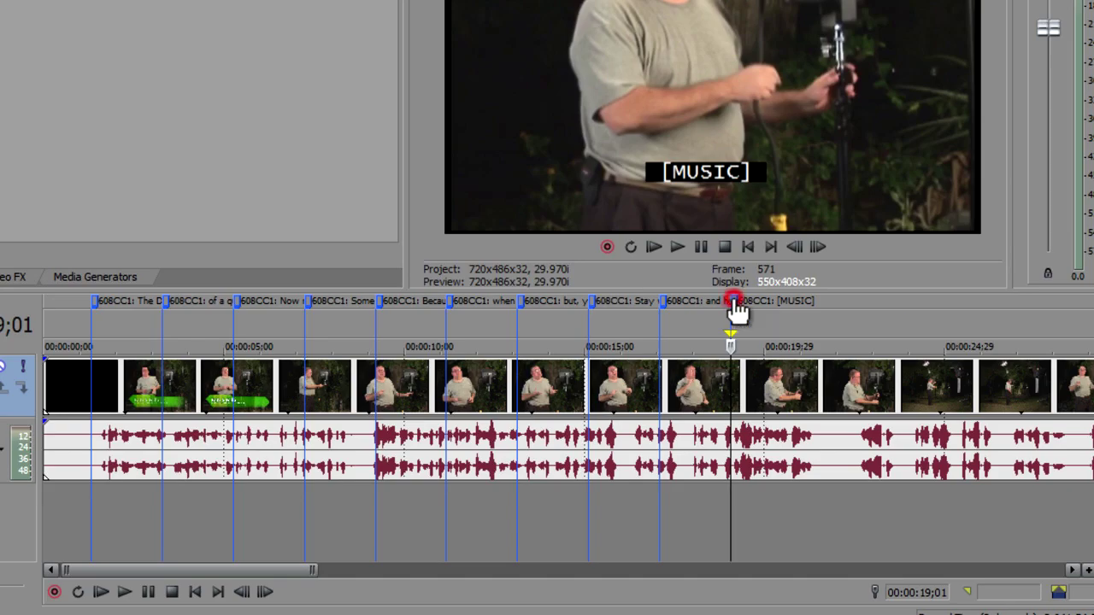
pyautogui.moveTo(744, 313); pyautogui.dragTo(1093, 304)
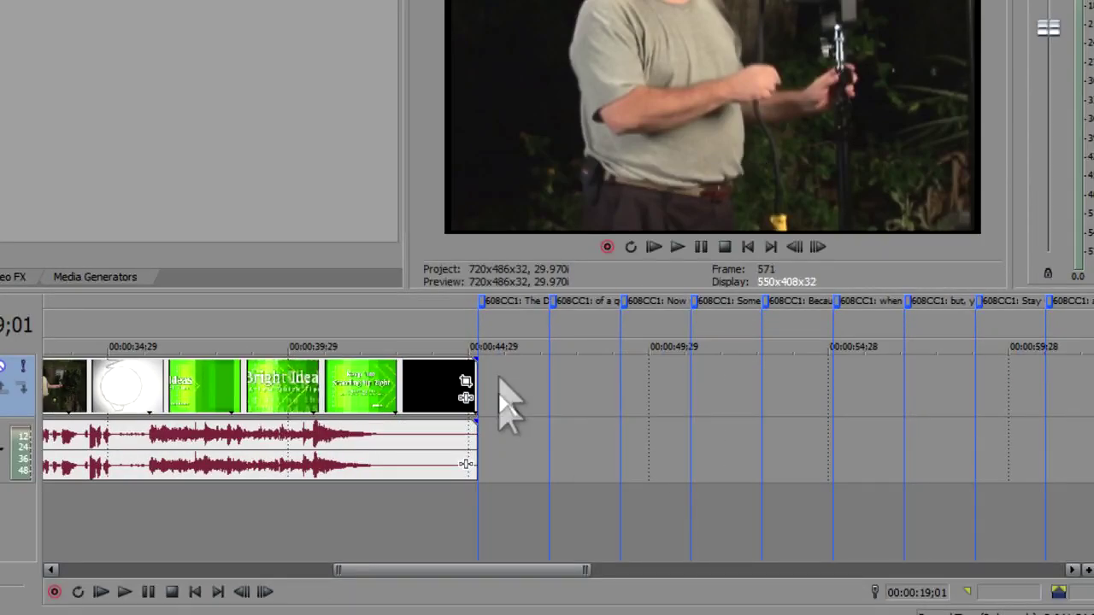
pyautogui.doubleClick(480, 302)
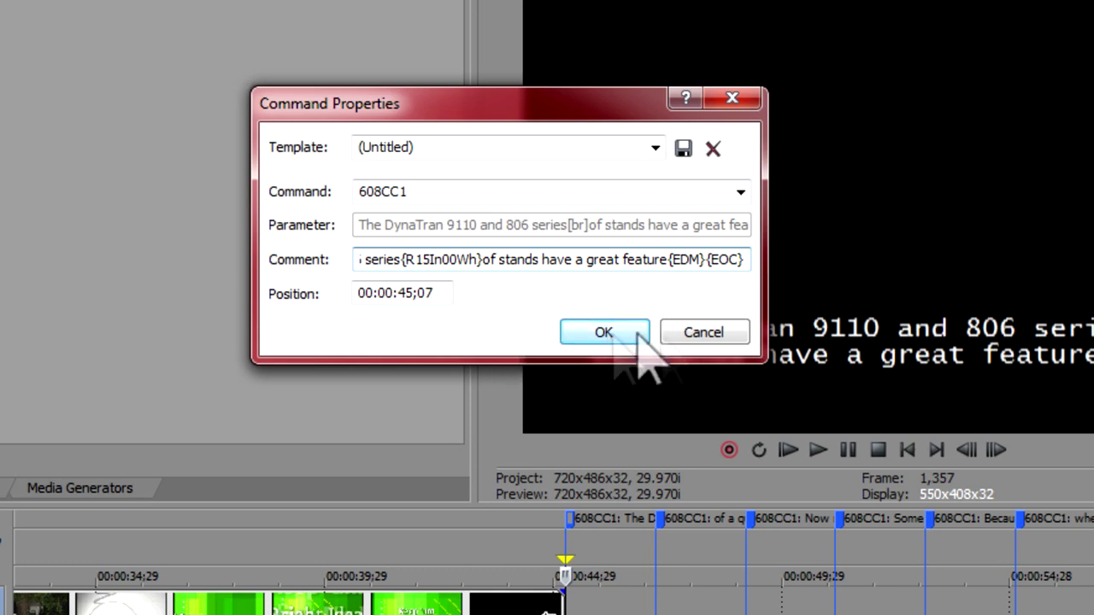
pyautogui.click(701, 337)
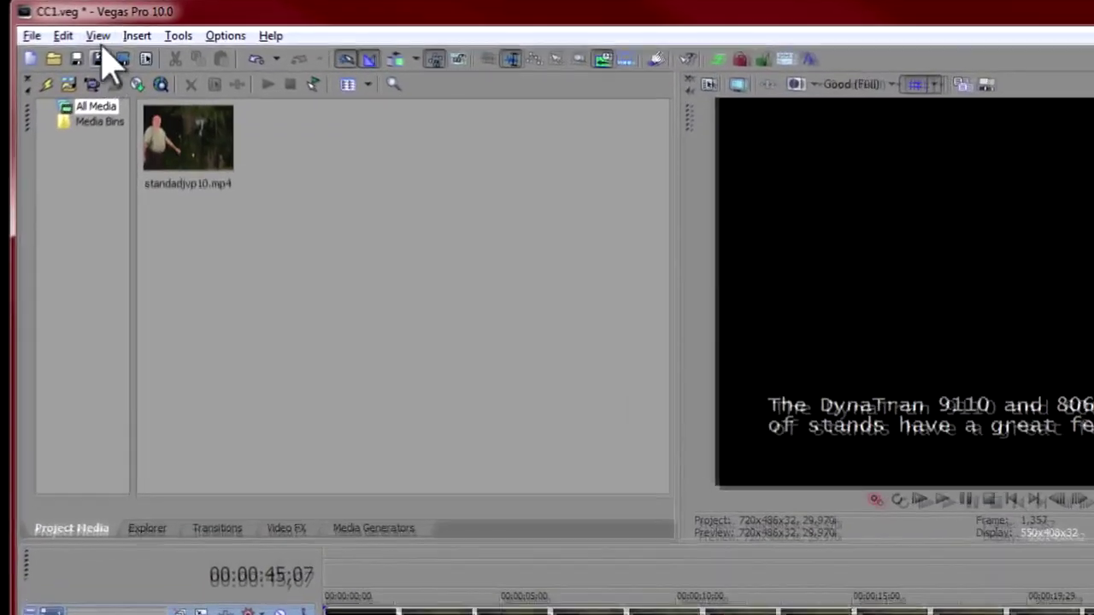
pyautogui.click(122, 27)
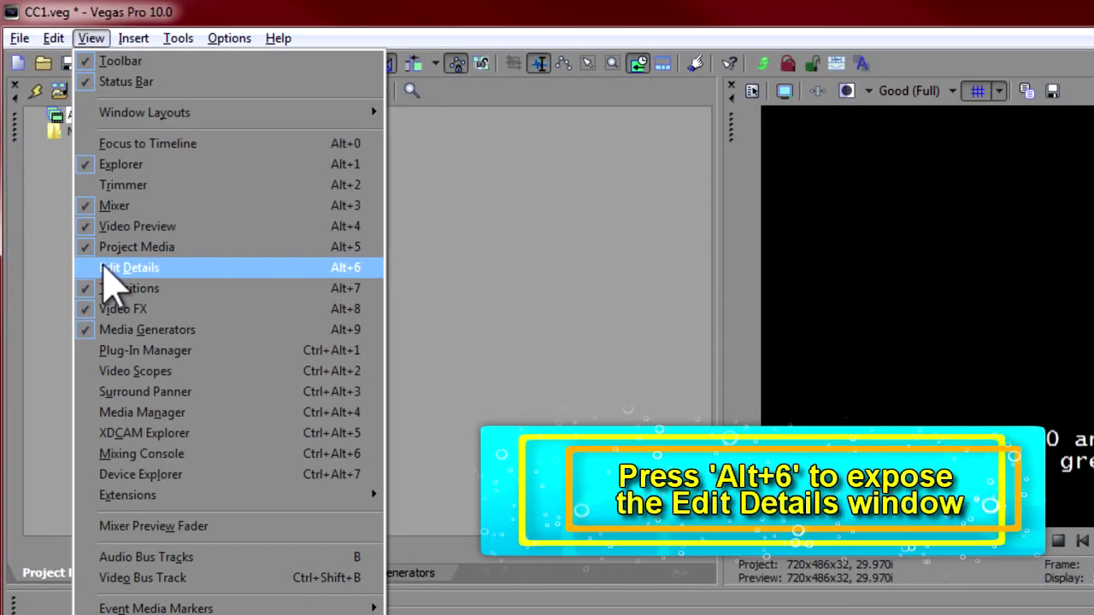
# Open Edit Details set to show Commands and select the first of the ten 608CC1 entries
pyautogui.click(103, 268)
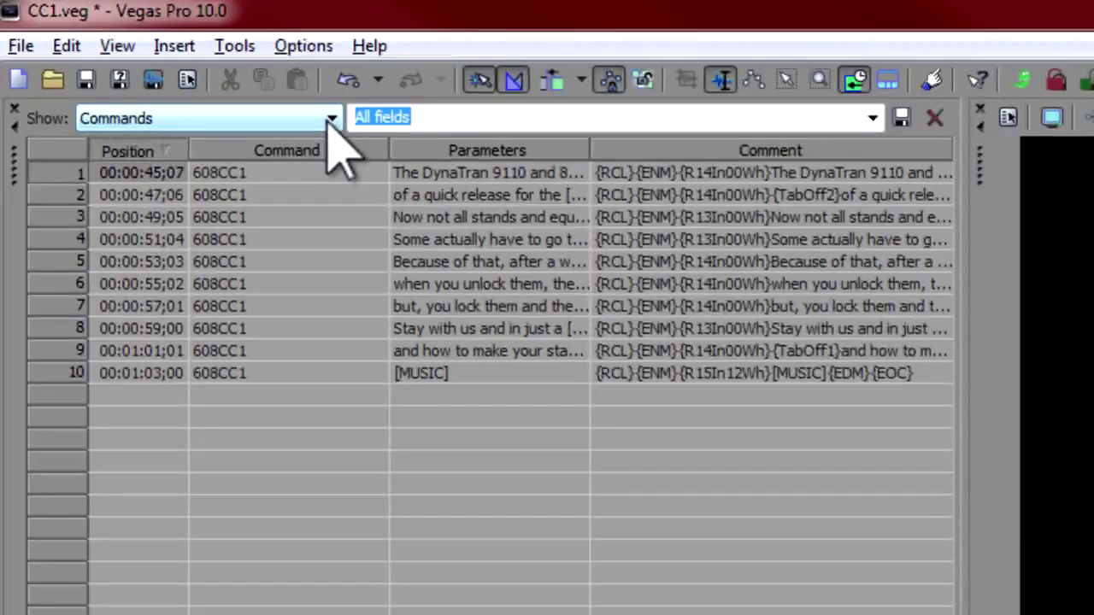
pyautogui.click(331, 119)
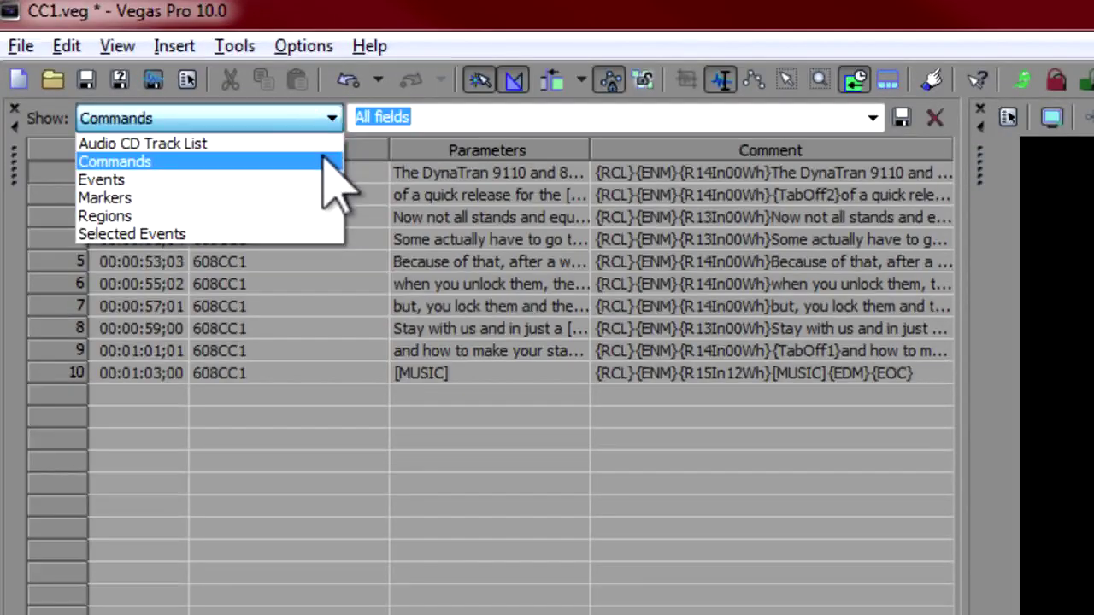
pyautogui.click(335, 163)
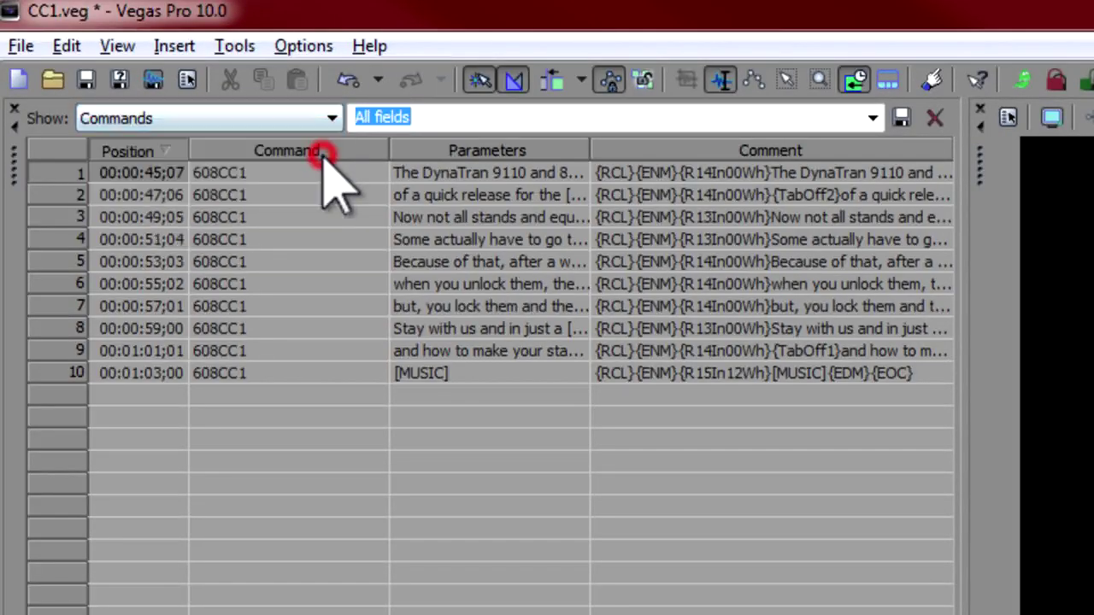
pyautogui.click(45, 173)
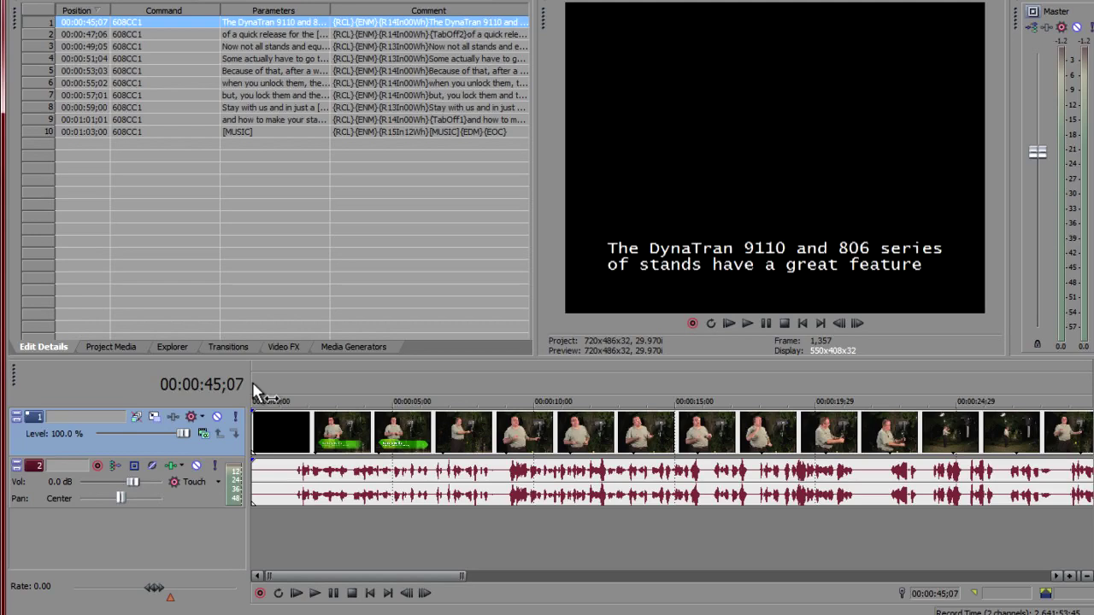
pyautogui.click(252, 381)
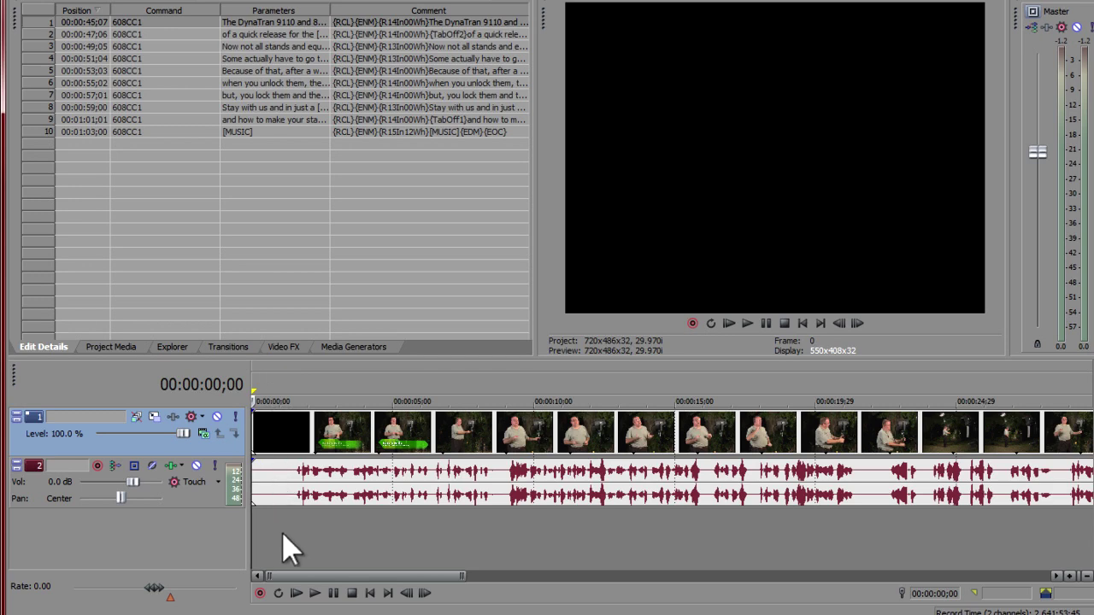
# Play from the start and press Ctrl+K at each spoken line to retime captions two to four
pyautogui.click(315, 594)
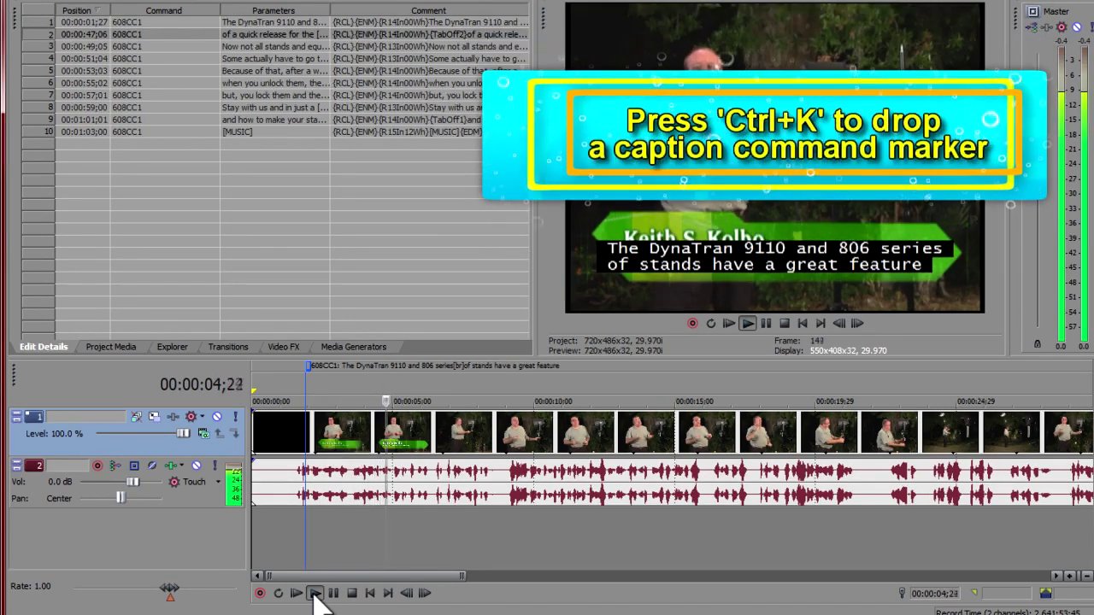
pyautogui.hotkey('ctrl', 'k')
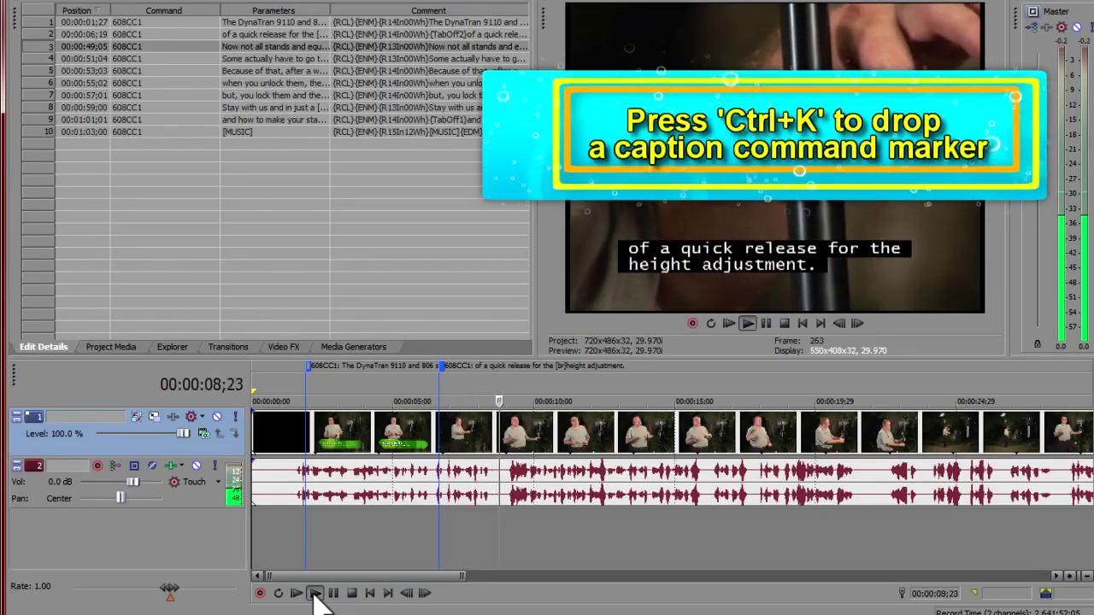
pyautogui.hotkey('ctrl', 'k')
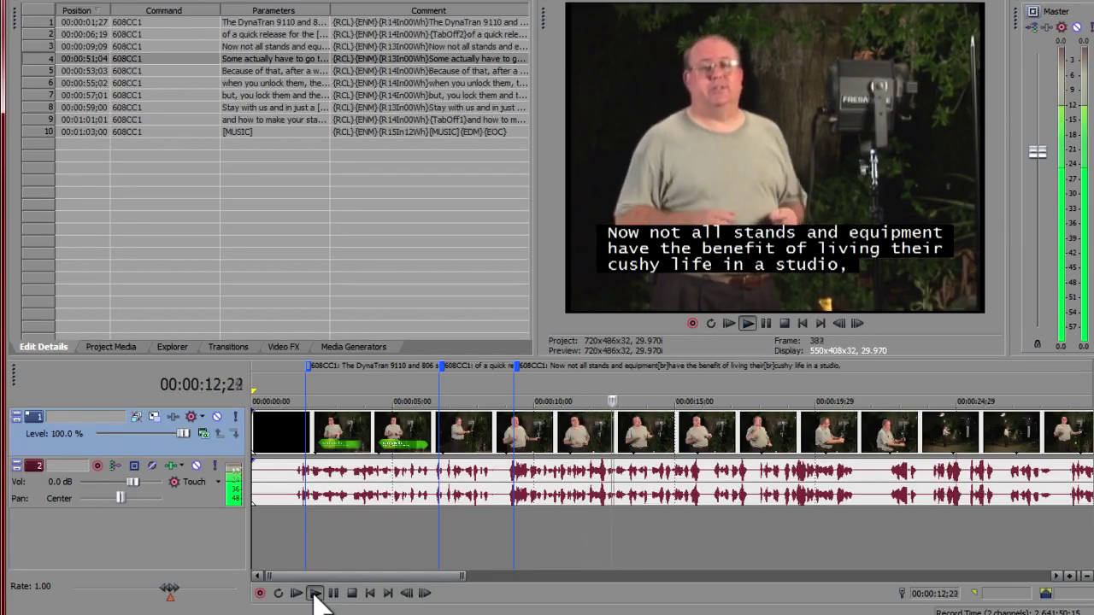
pyautogui.hotkey('ctrl', 'k')
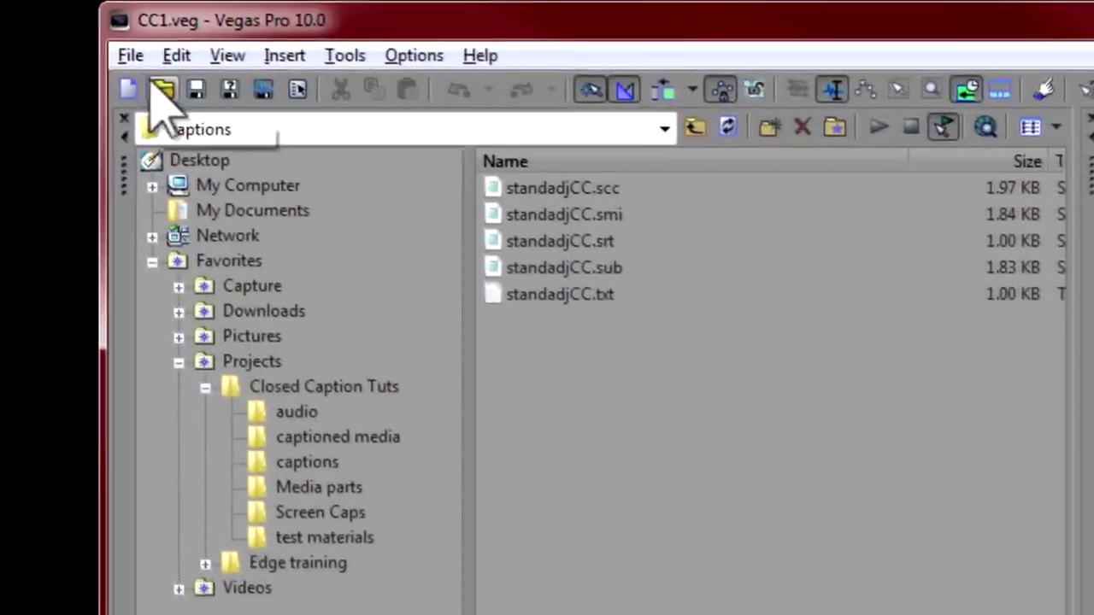
# Import standadjCC.scc using the Scenarist Closed Captioning (*.scc) file type
pyautogui.click(70, 21)
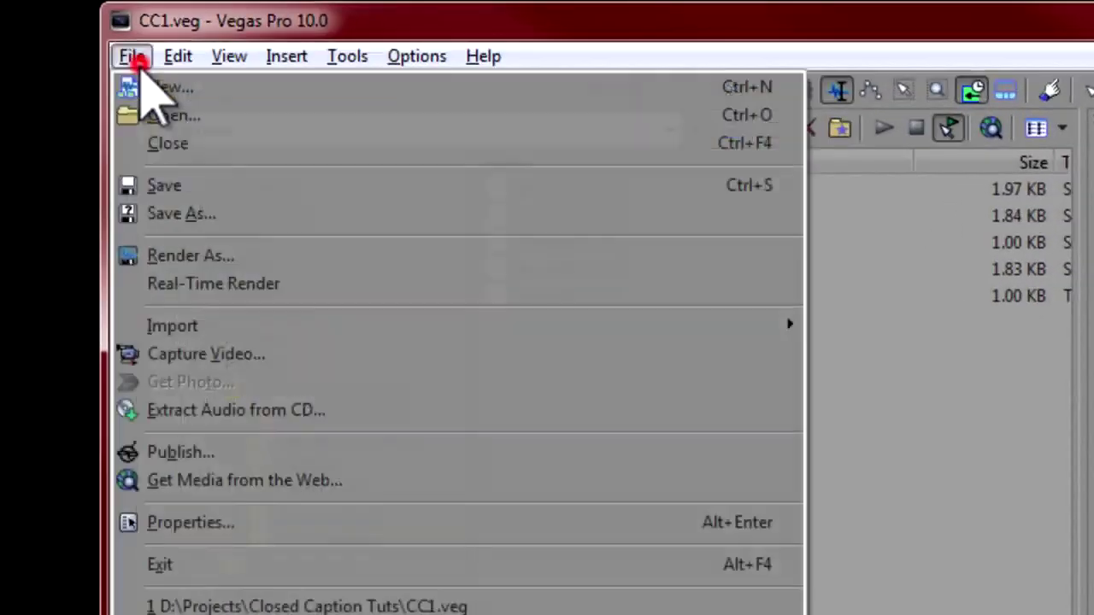
pyautogui.click(194, 328)
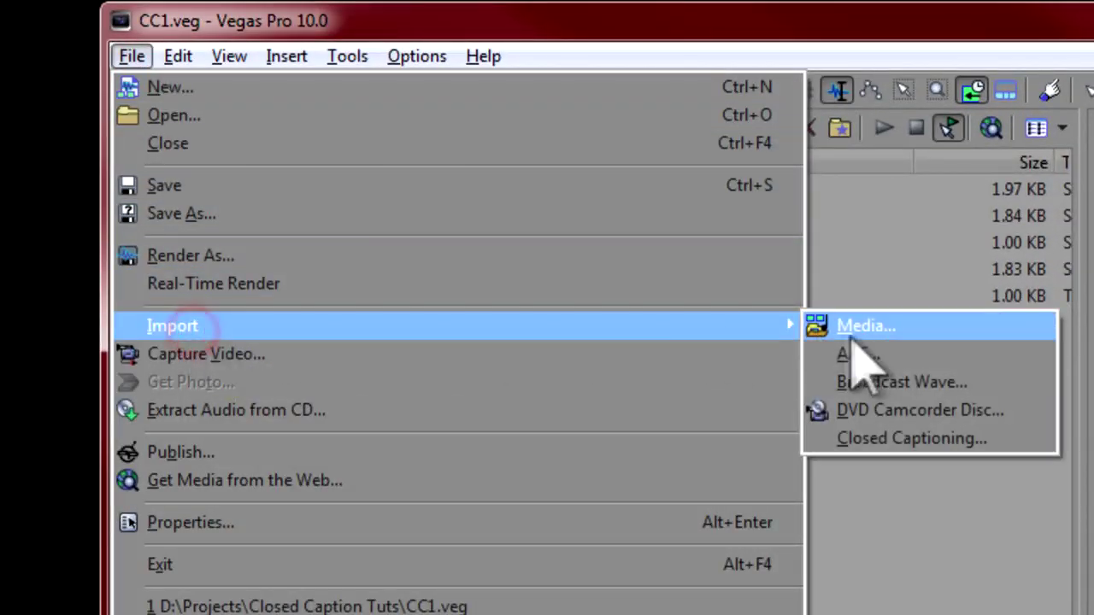
pyautogui.click(865, 439)
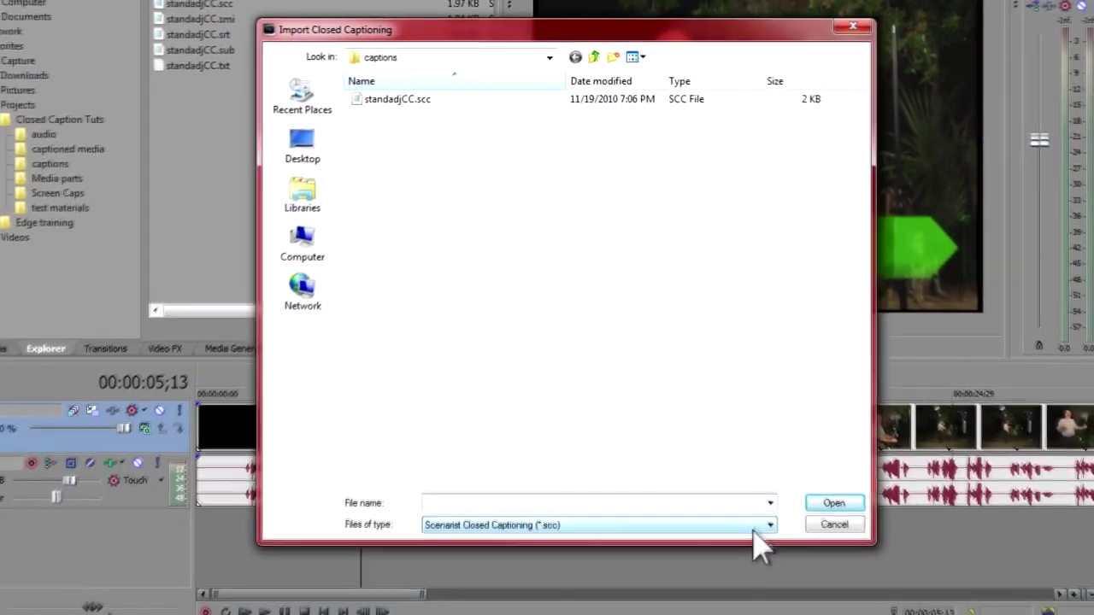
pyautogui.click(753, 527)
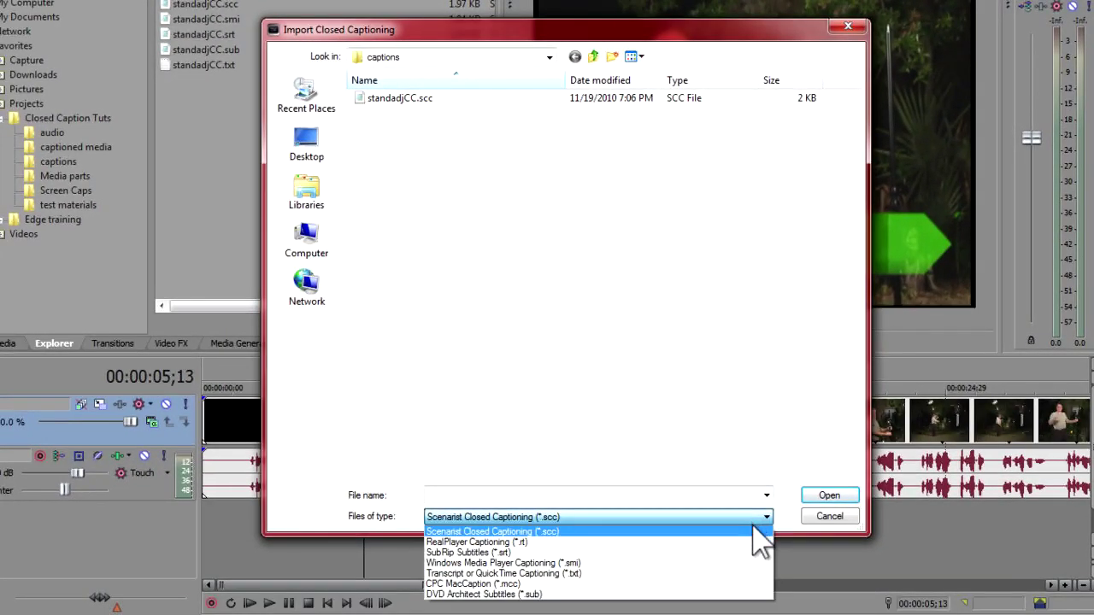
pyautogui.click(753, 525)
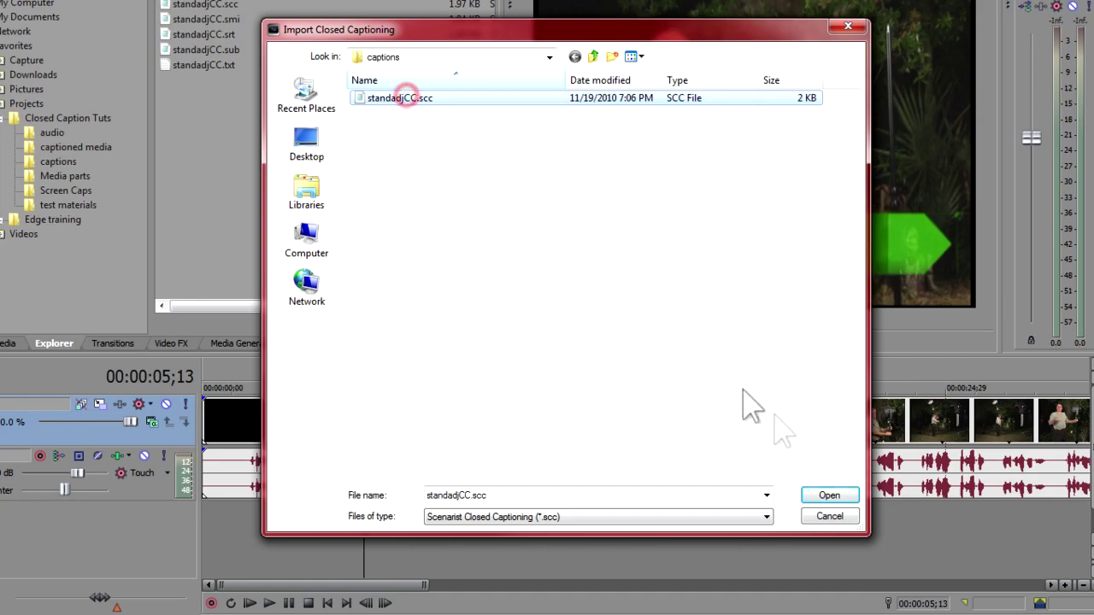
pyautogui.click(822, 496)
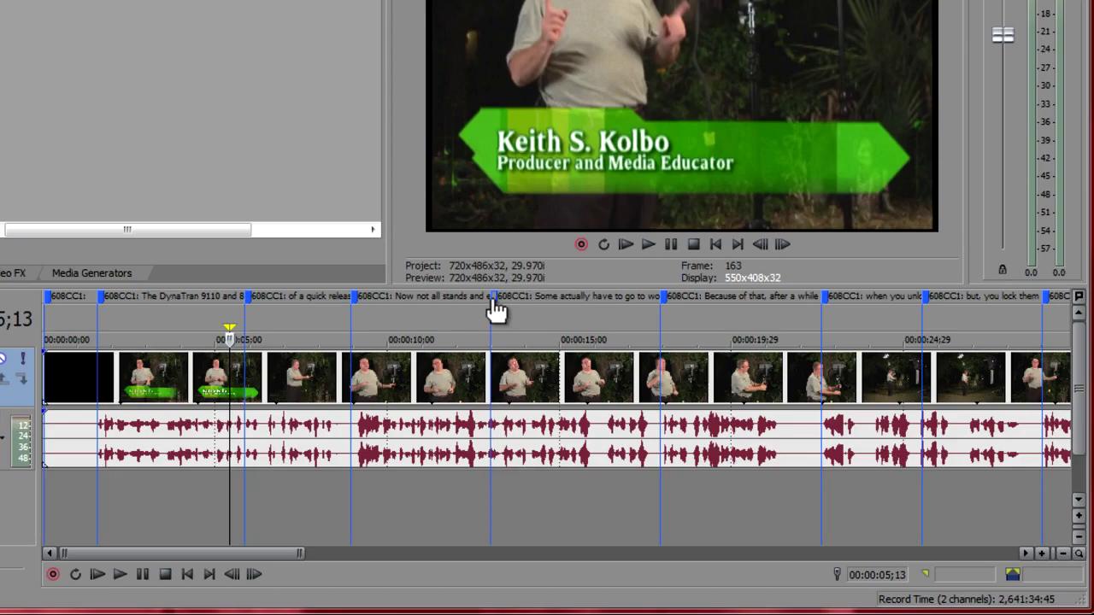
# Open Command Properties for the second marker, 'of a quick release for the height adjustment.'
pyautogui.doubleClick(249, 306)
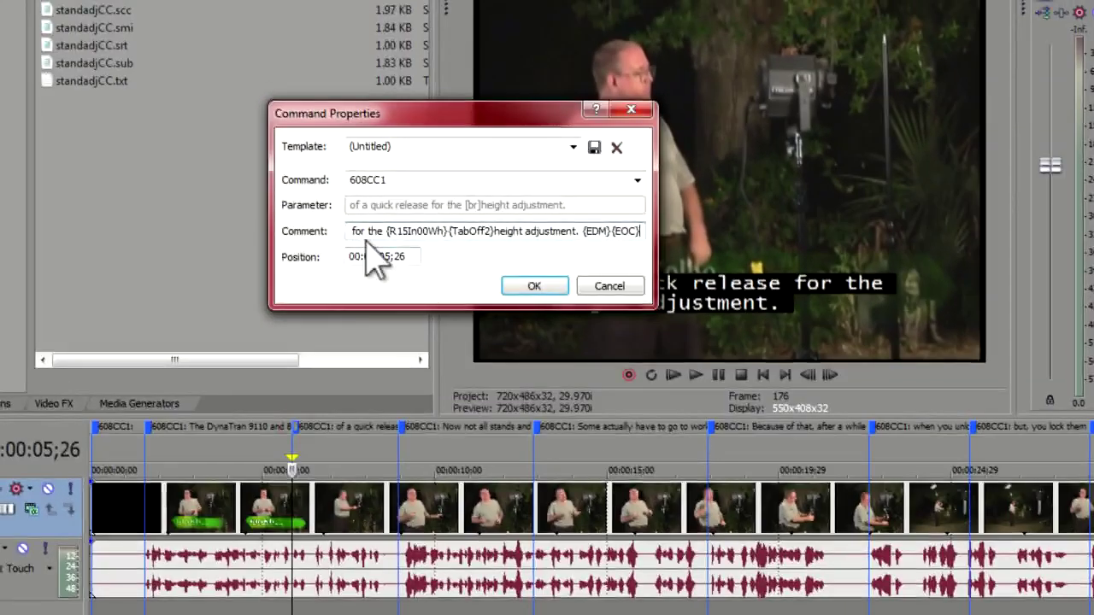